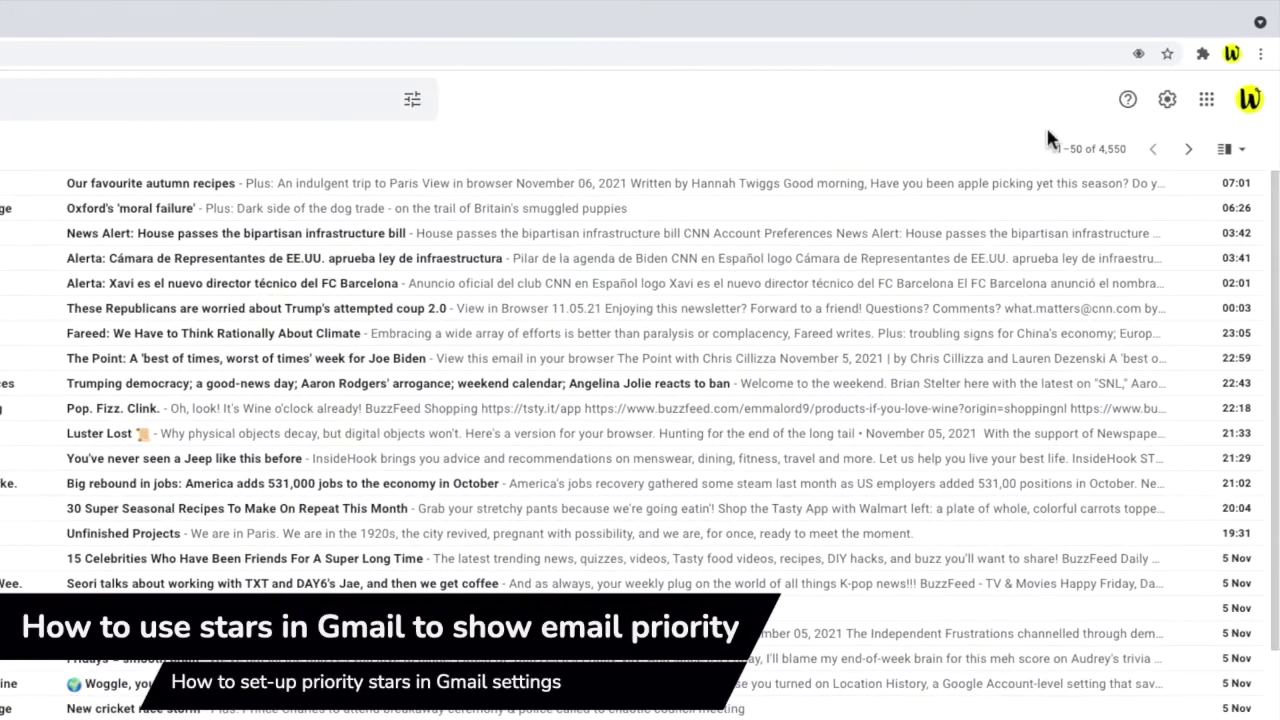
Open See all settings from the gear and scroll the General tab to the Stars section
left_click(1169, 113)
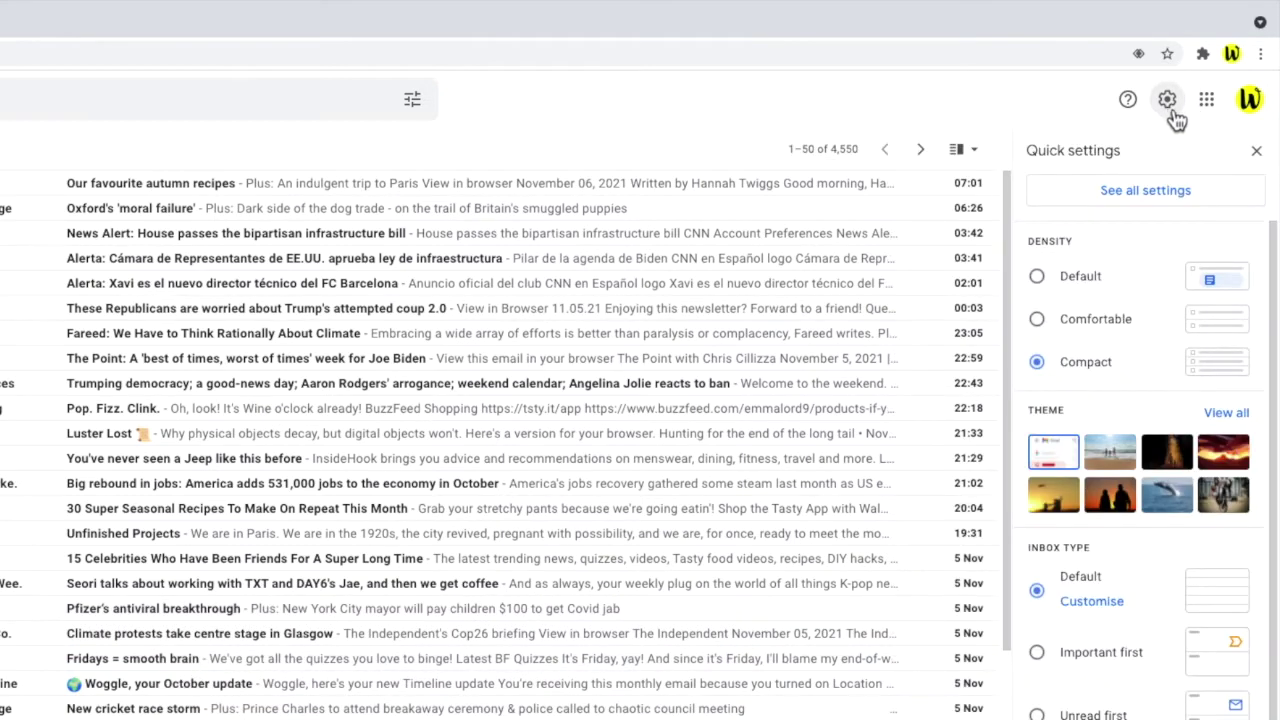
left_click(1226, 195)
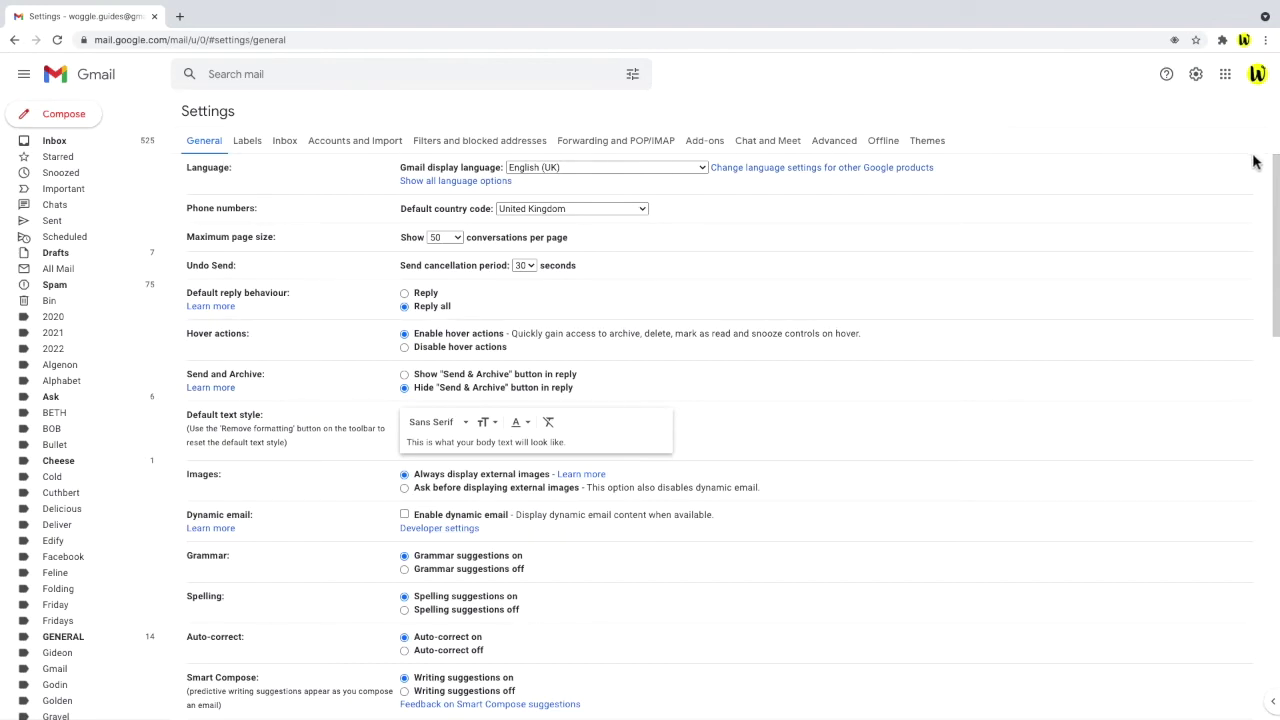
left_click_drag(1275, 160, 1267, 434)
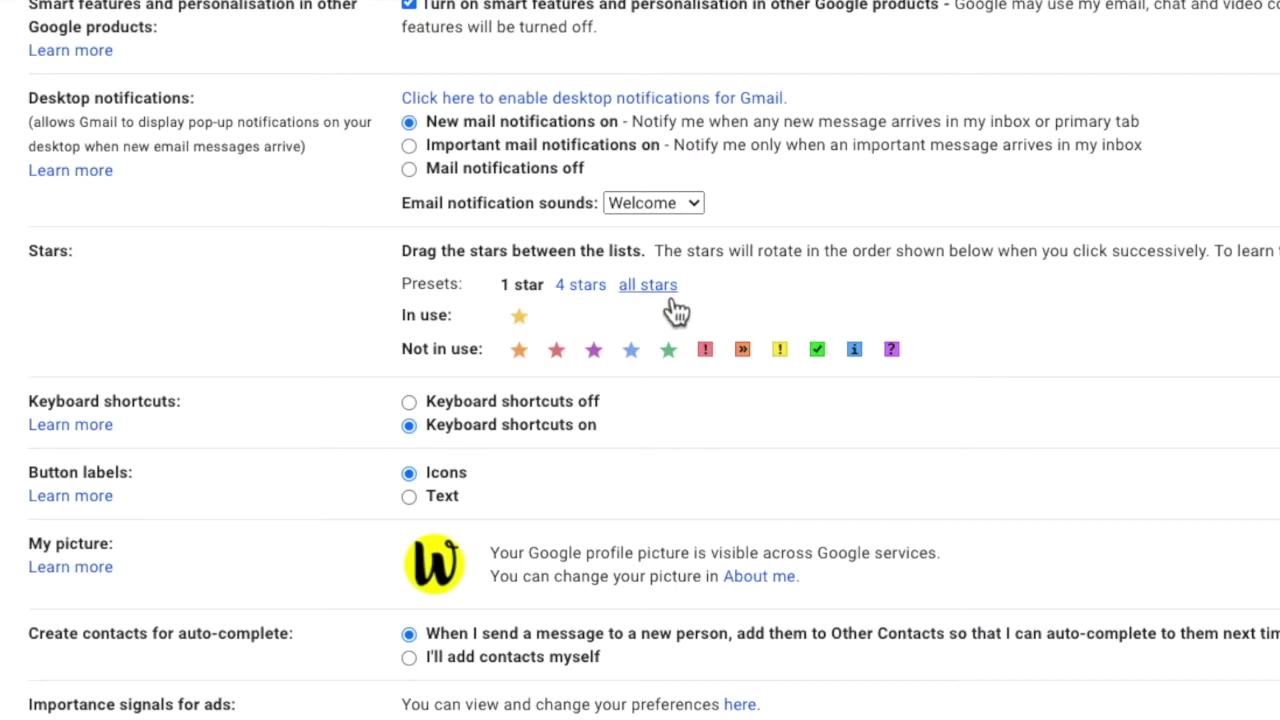
left_click(592, 285)
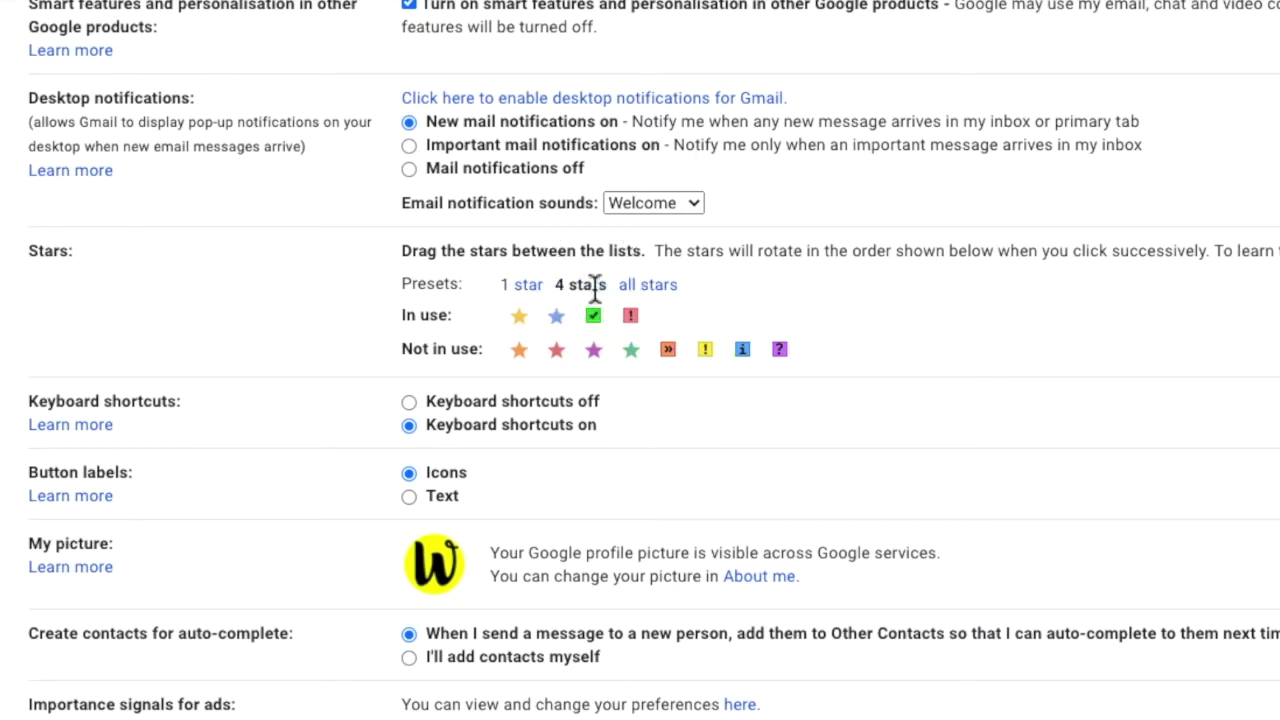
left_click(667, 287)
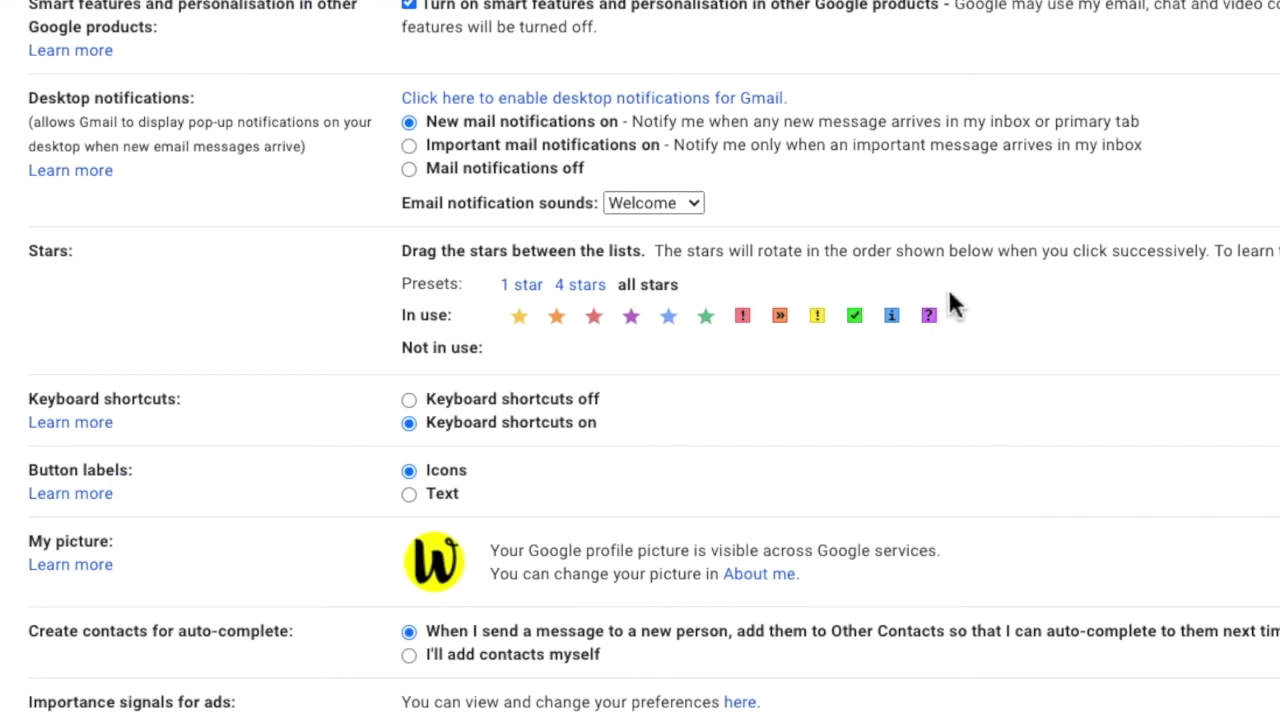
left_click(540, 286)
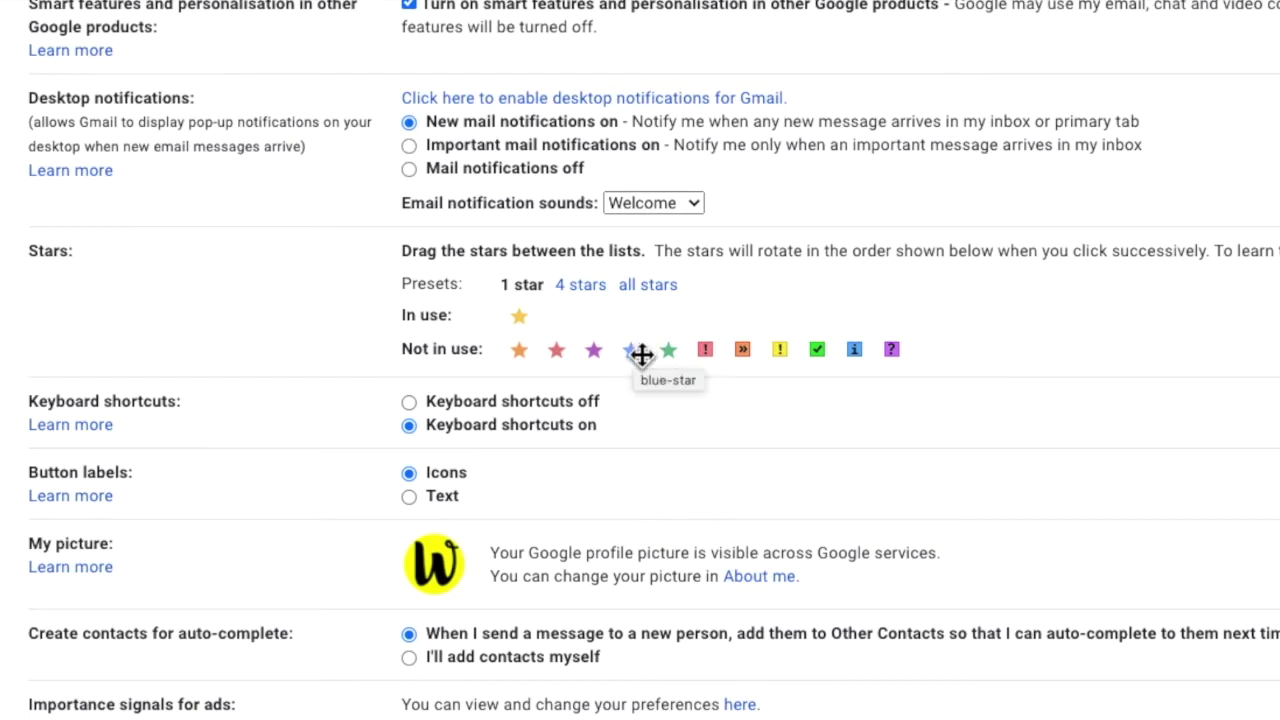
Move the blue star, yellow bang, orange guillemet and blue info markers from Not in use into In use
left_click(641, 354)
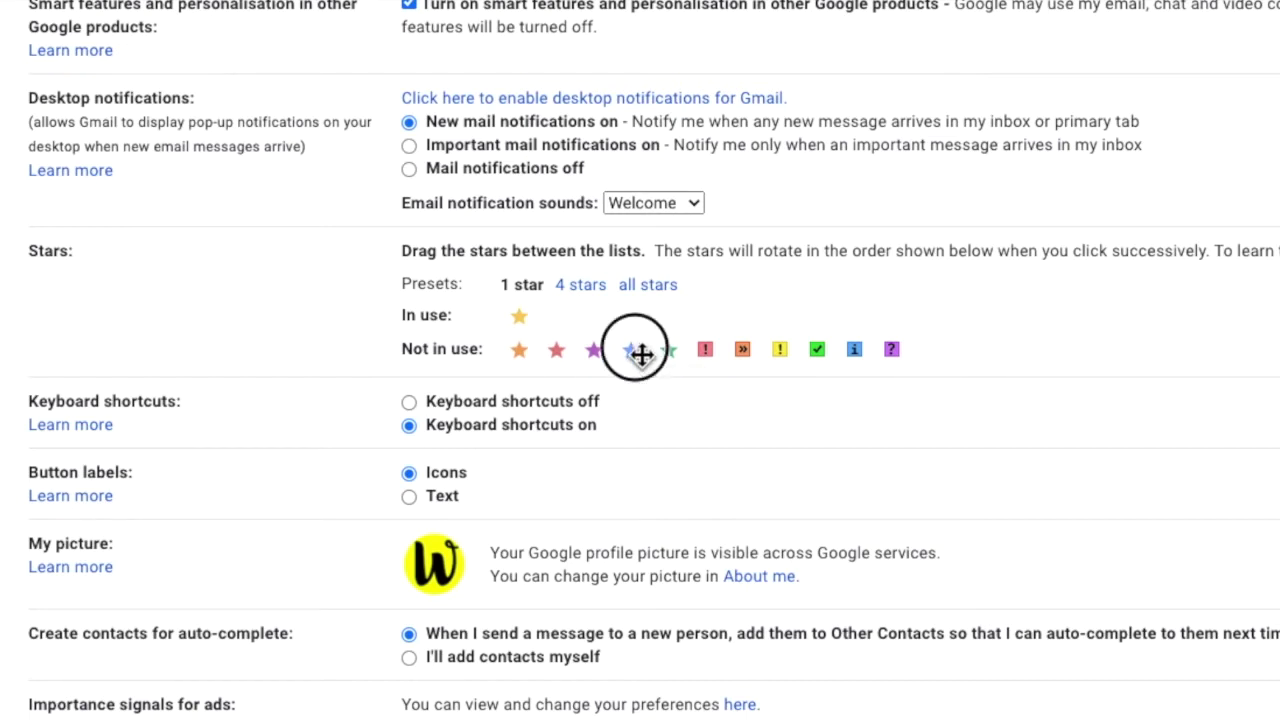
left_click_drag(641, 354, 557, 316)
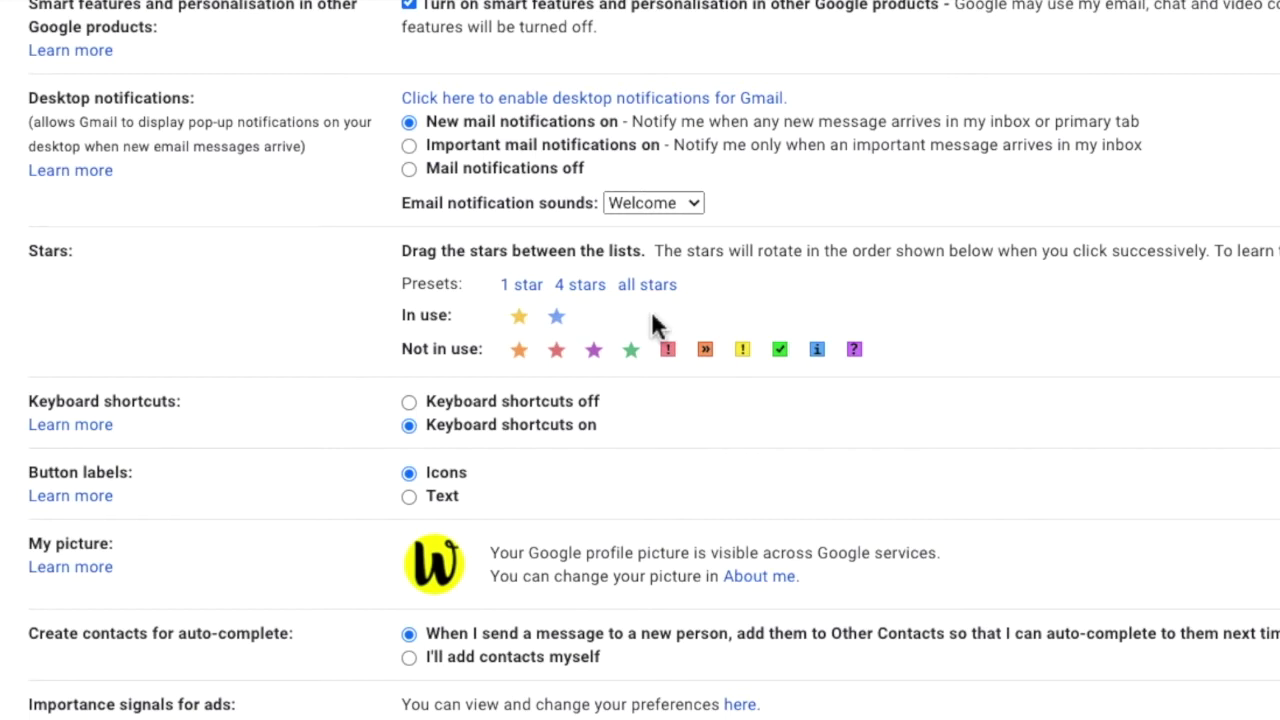
left_click_drag(742, 348, 592, 317)
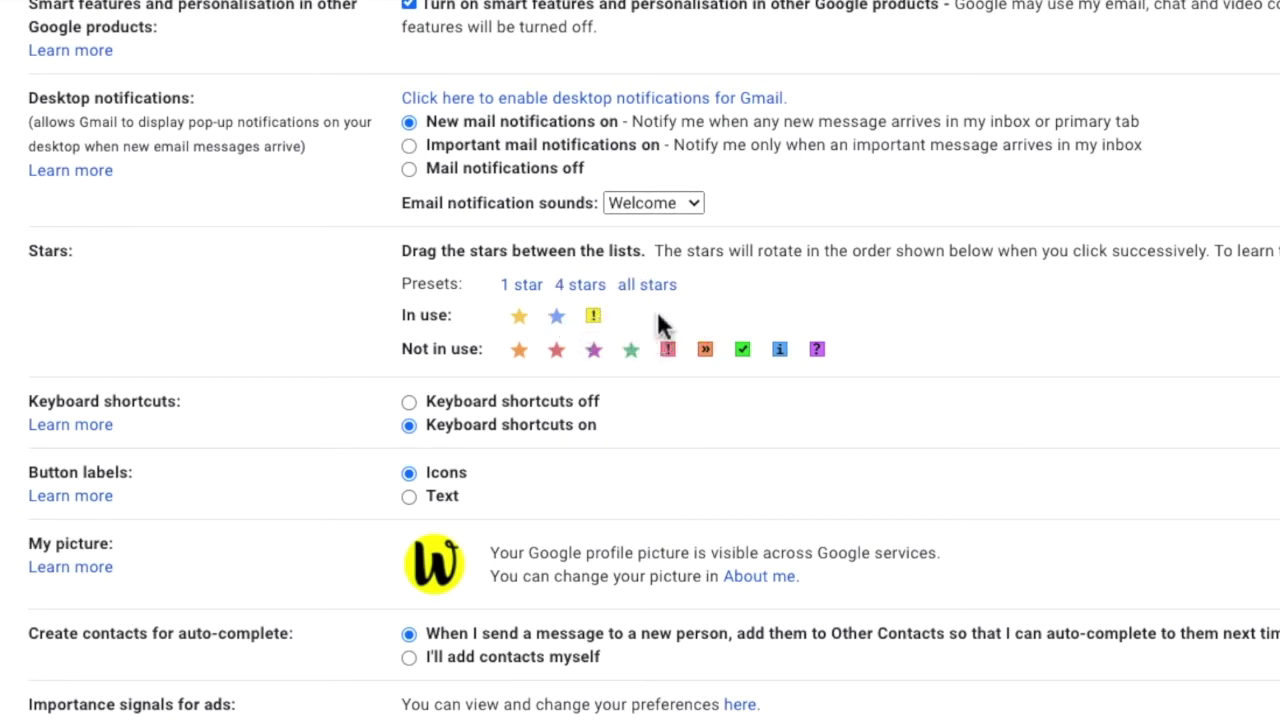
left_click_drag(706, 349, 634, 316)
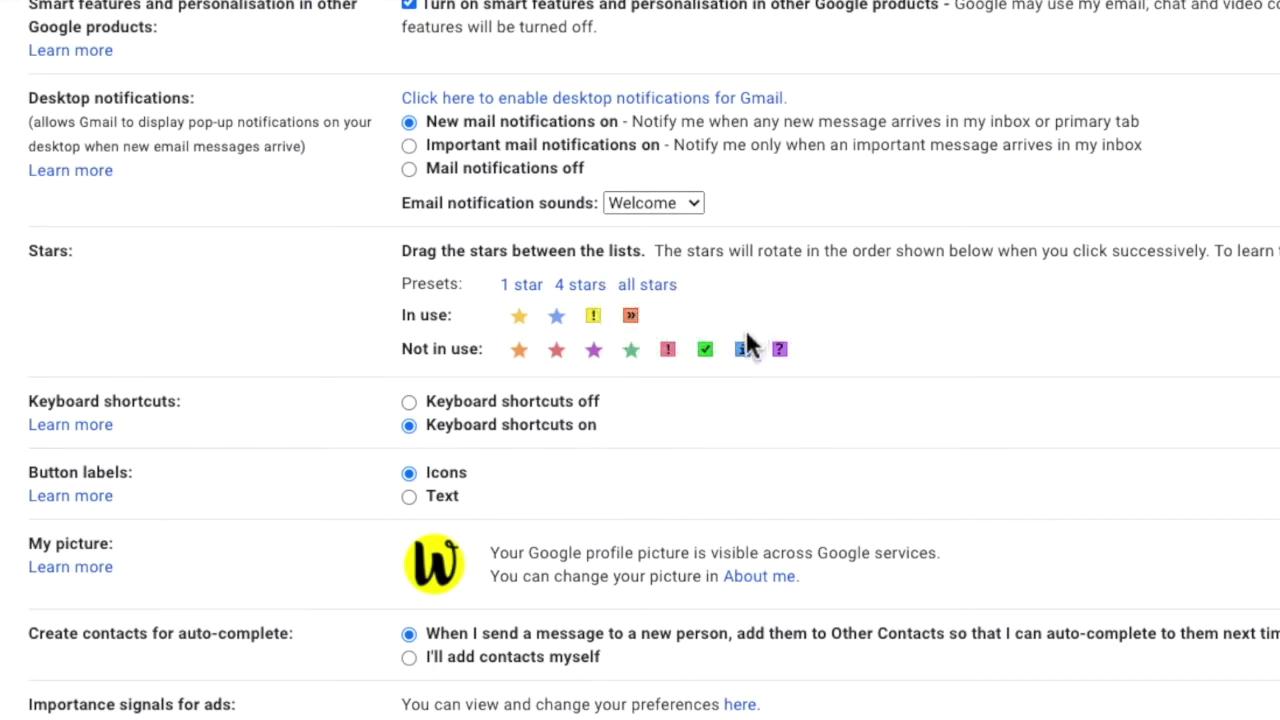
left_click_drag(743, 349, 668, 317)
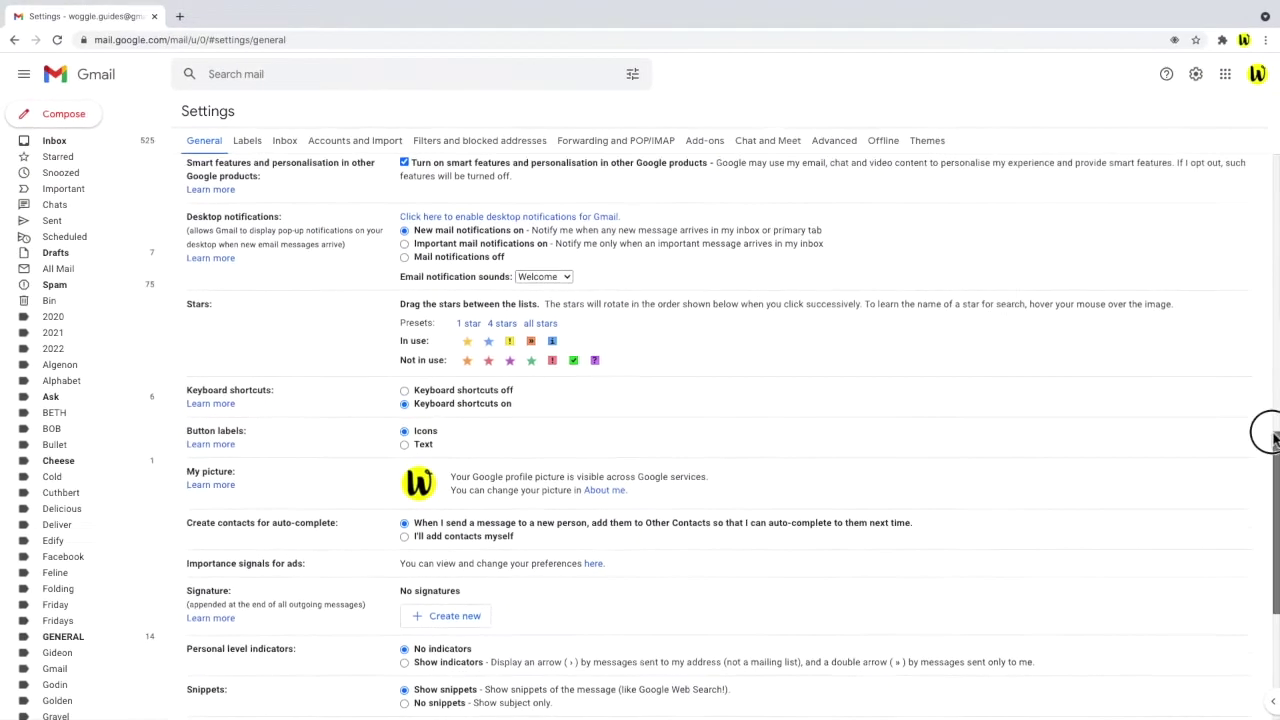
left_click_drag(1270, 432, 1271, 537)
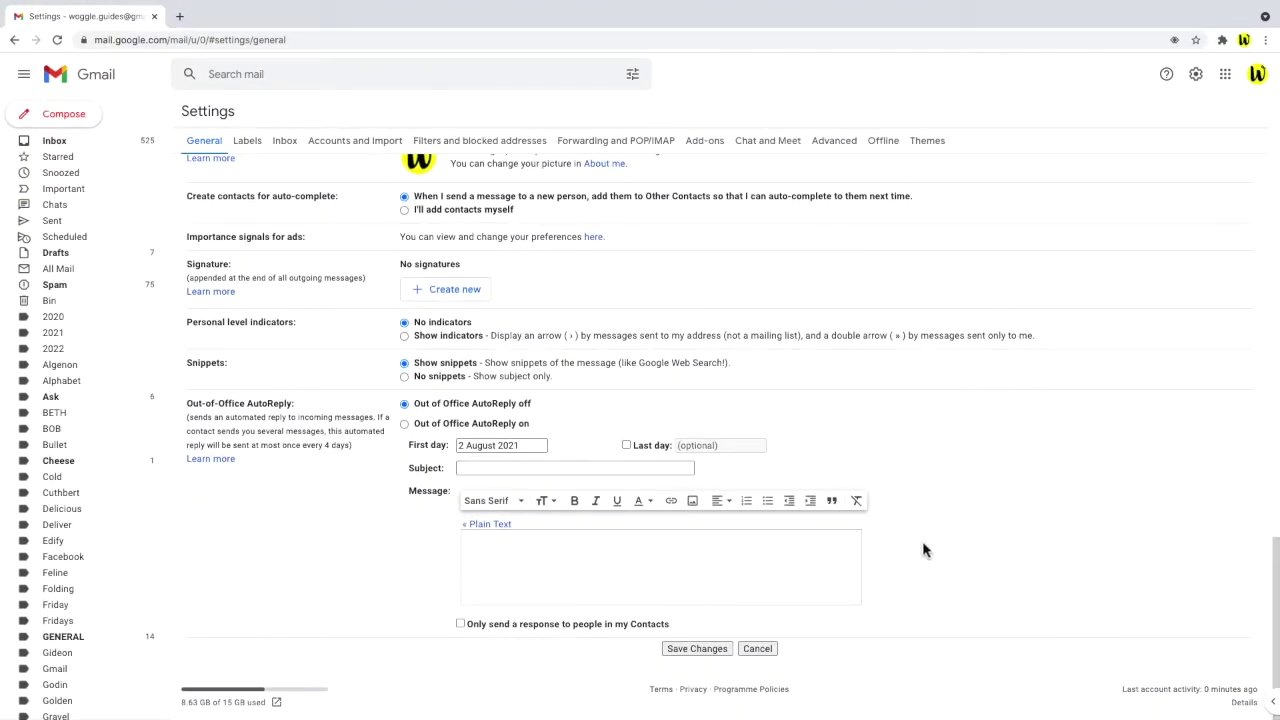
Save the five-indicator Stars settings with Save Changes
left_click(697, 649)
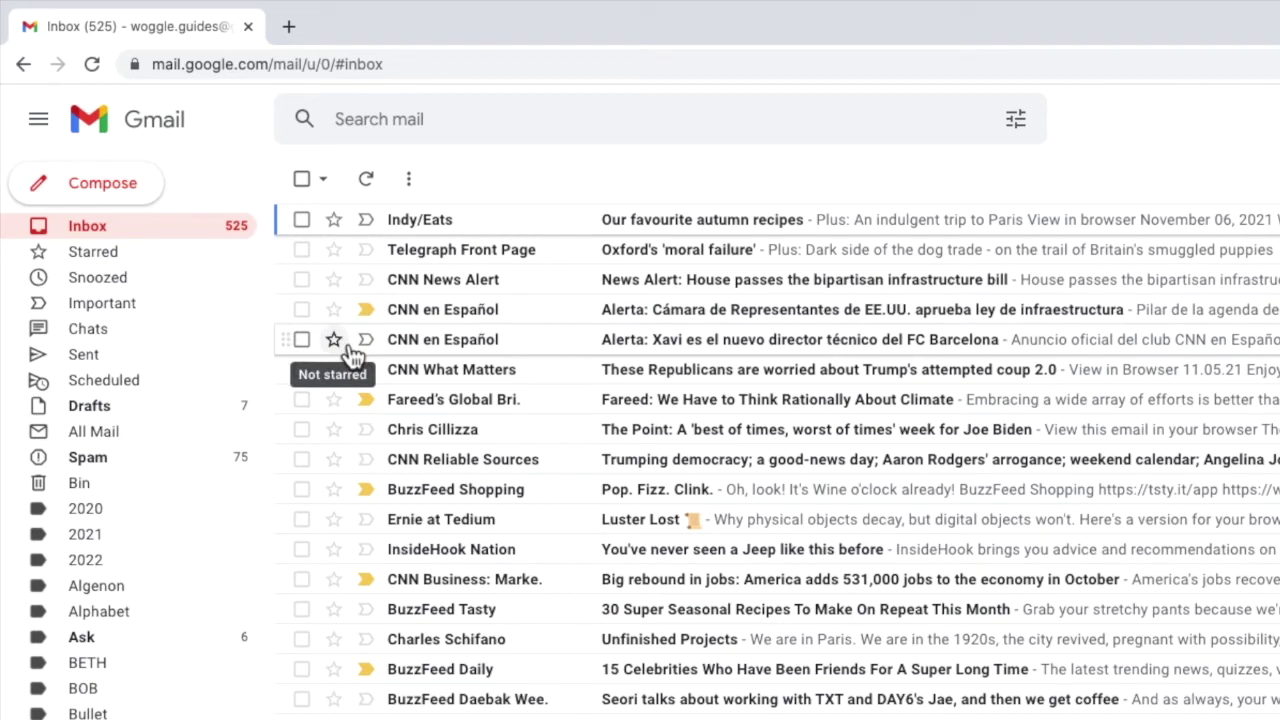
left_click(349, 346)
left_click(349, 346)
left_click(350, 347)
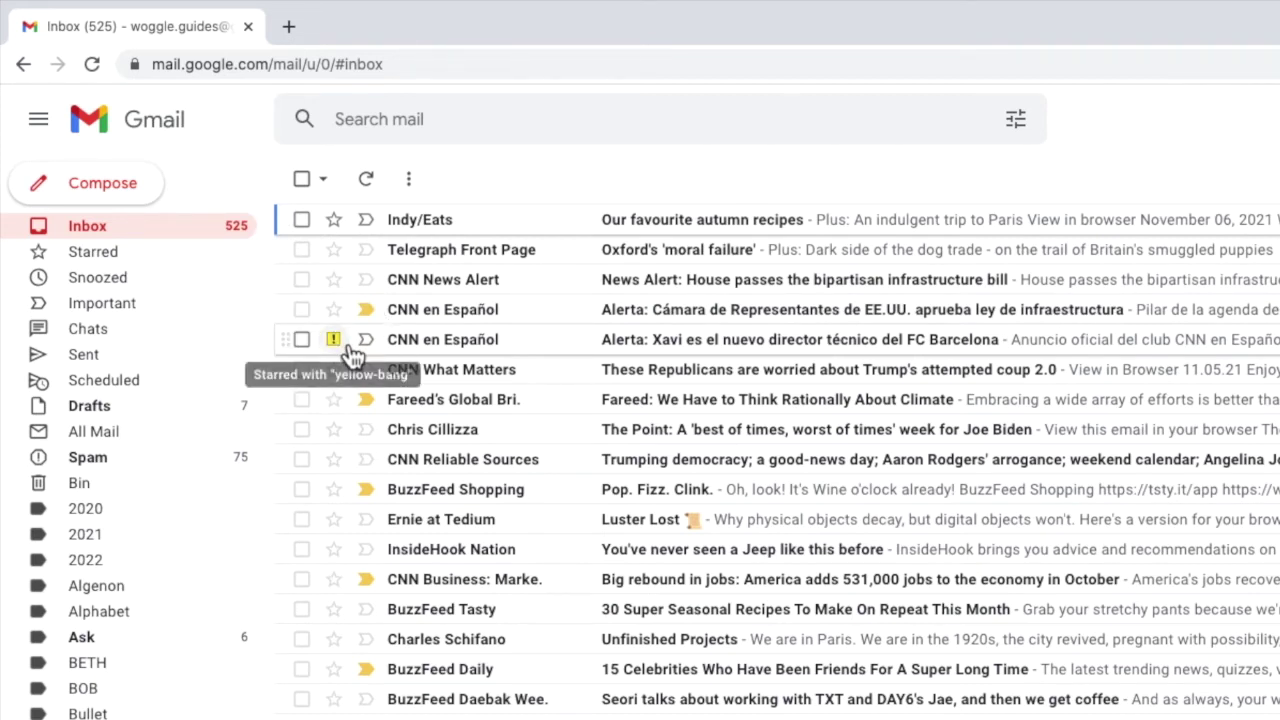
left_click(350, 347)
left_click(350, 347)
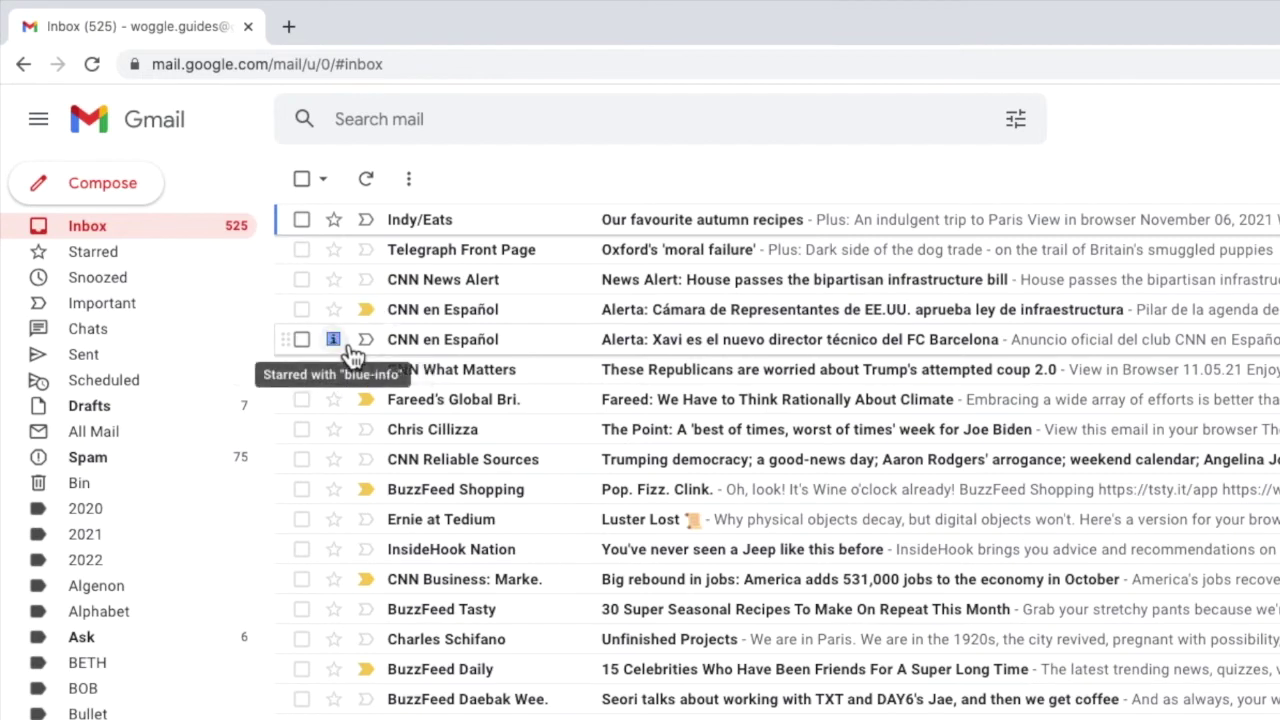
left_click(350, 347)
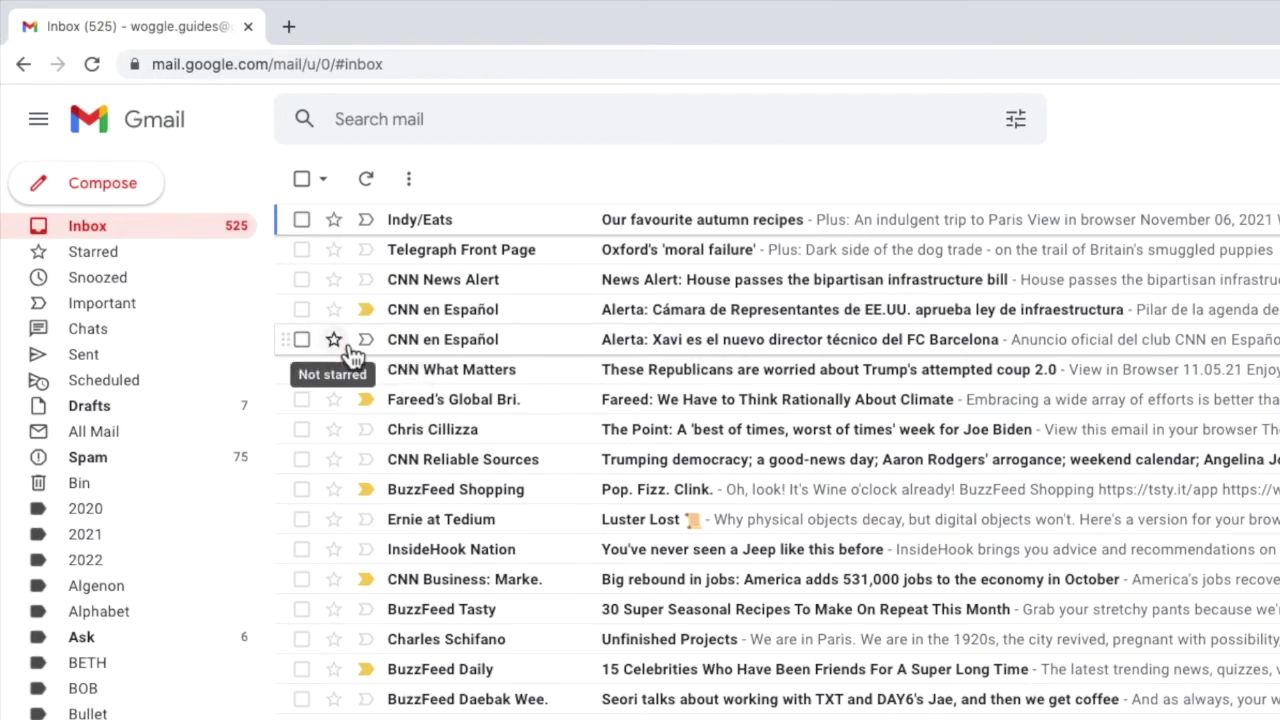
left_click(350, 347)
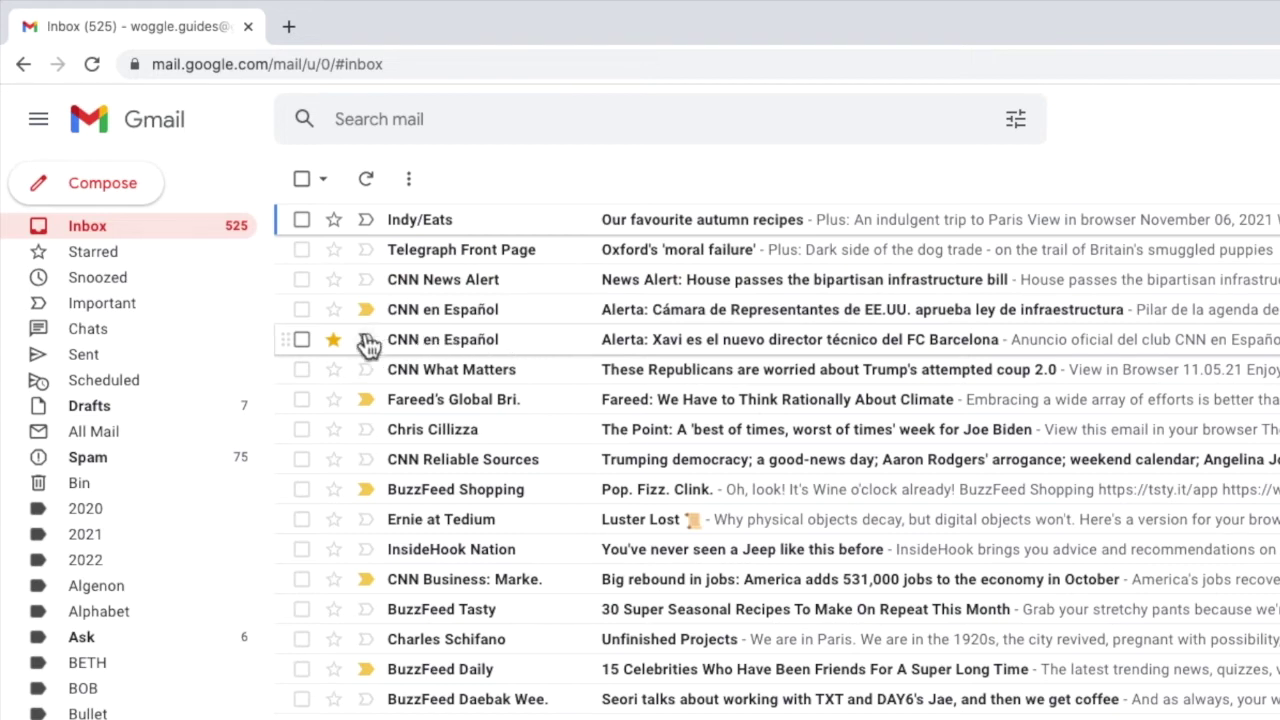
left_click(336, 340)
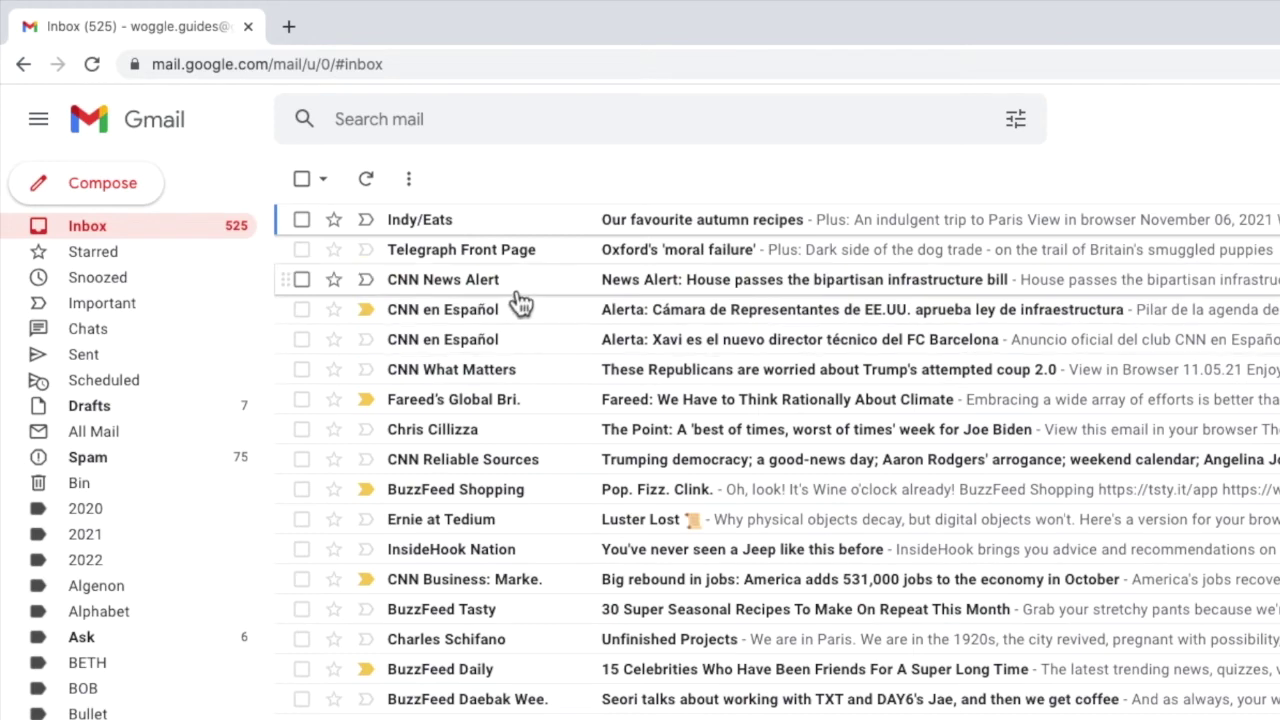
Star Indy/Eats, Telegraph, CNN News Alert, both CNN en Español and CNN What Matters emails with varied markers
left_click(305, 222)
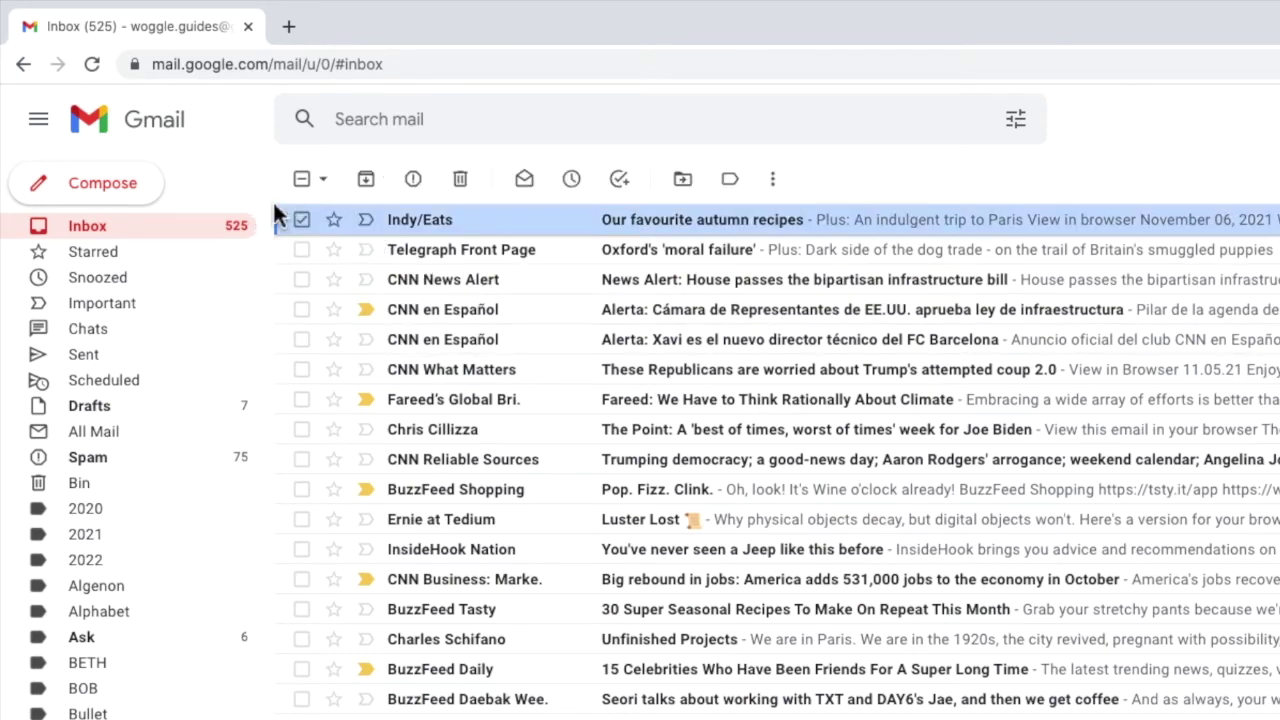
key("s")
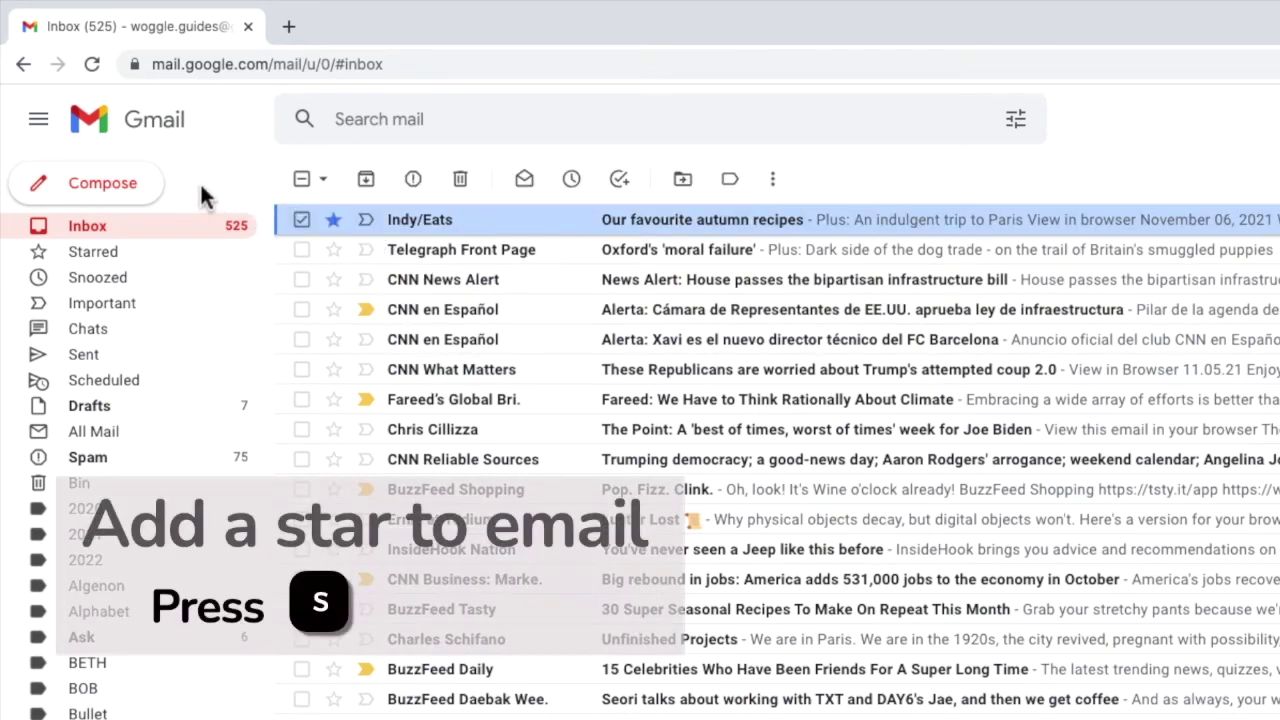
key("j")
key("s")
key("s")
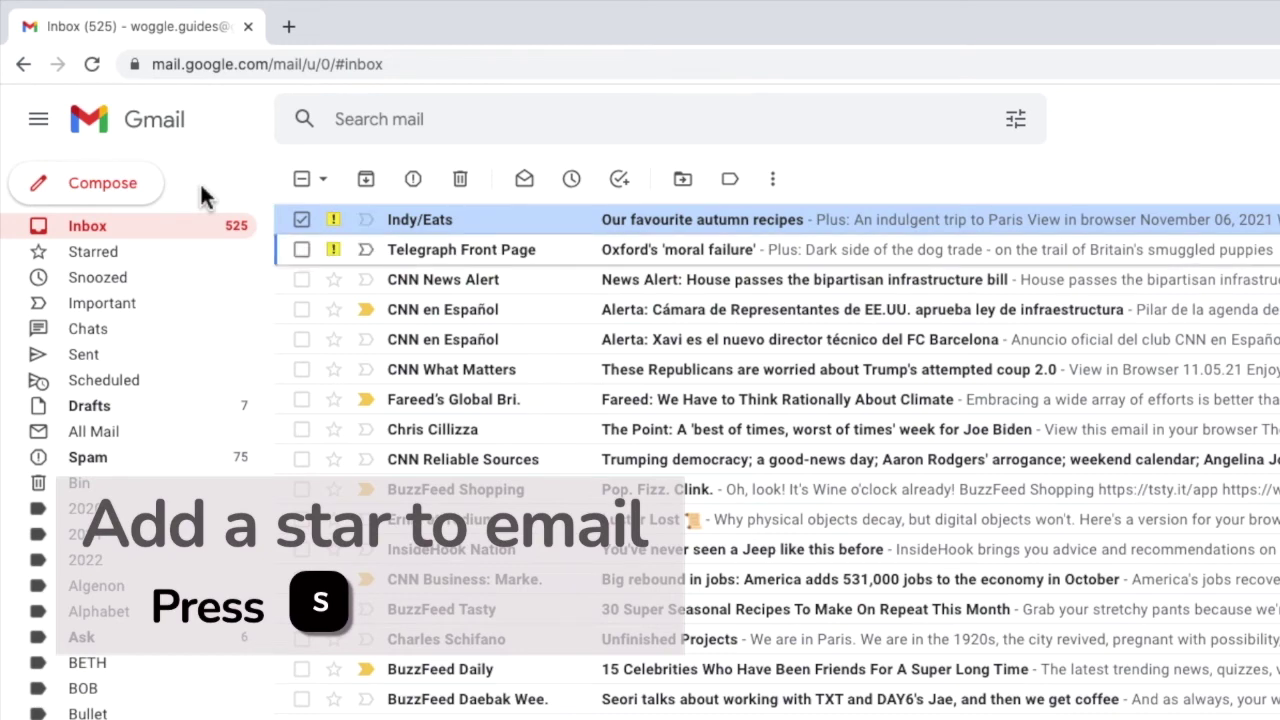
key("j")
key("s")
key("Down")
key("s")
key("s")
key("Down")
key("s")
key("s")
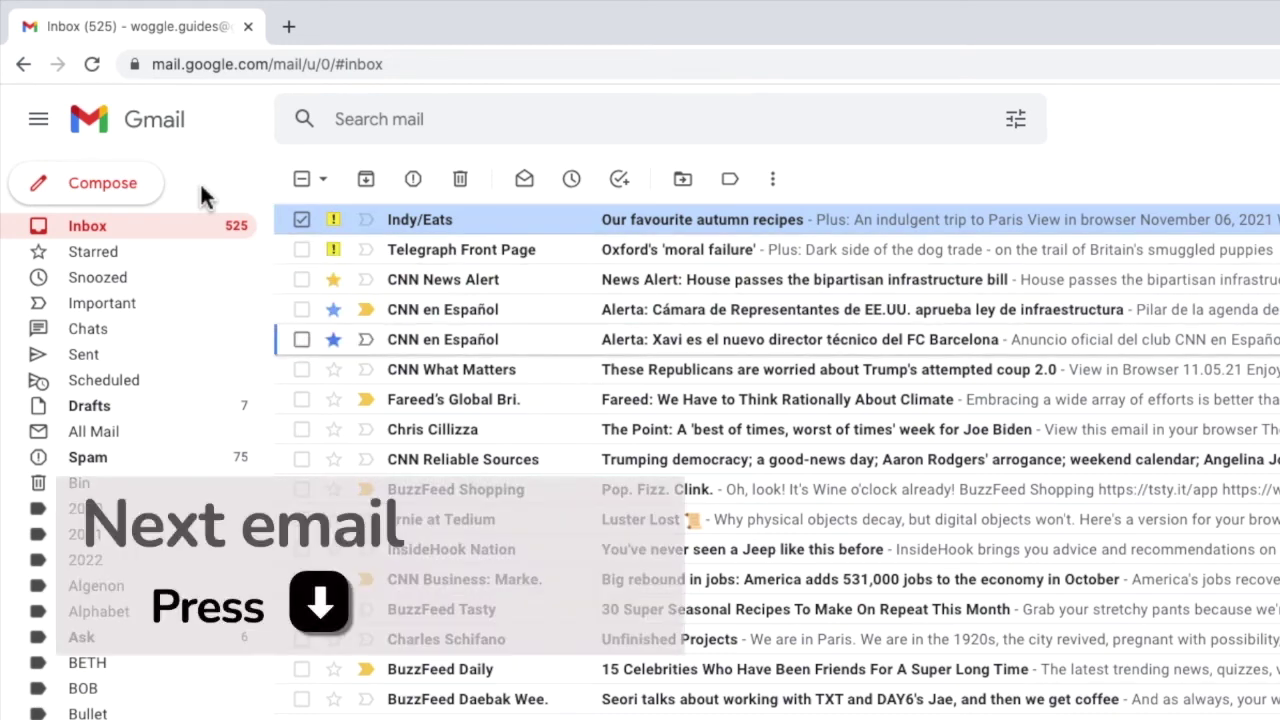
key("s")
key("Down")
Mark the next emails, The Point through CNN Business, with yellow bangs, stars, guillemet and blue info
key("s")
key("Down")
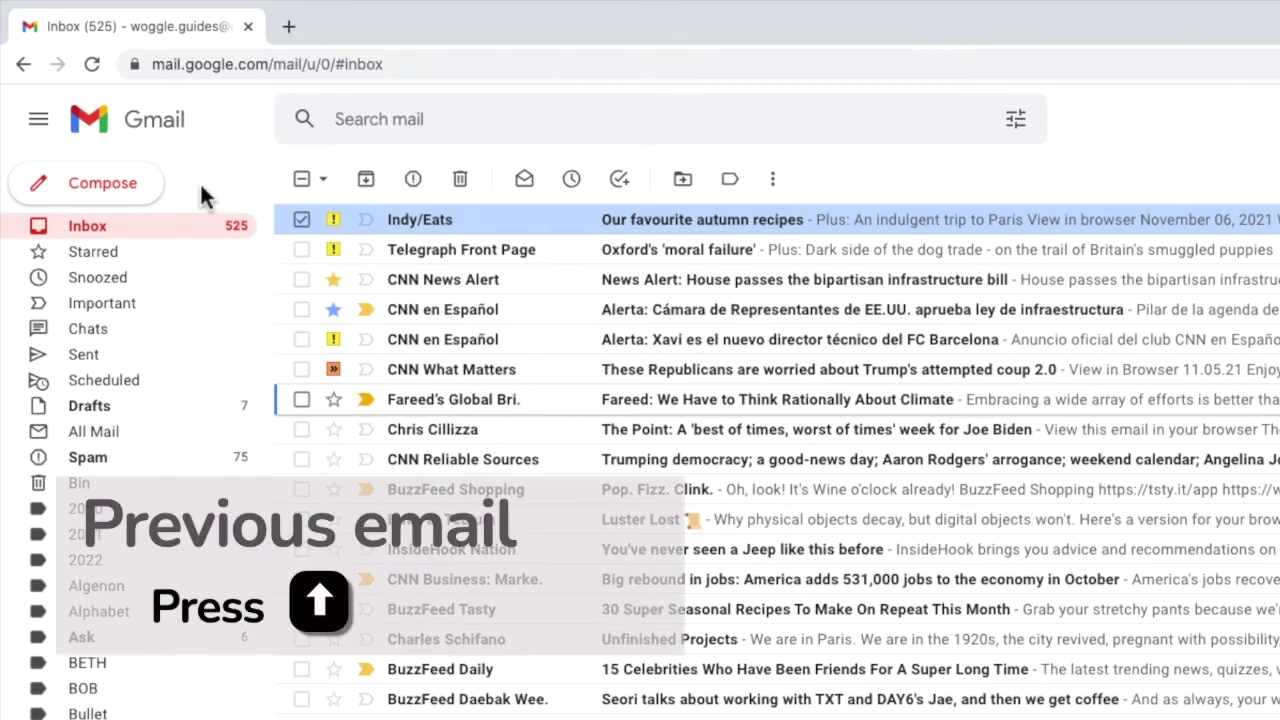
key("s")
key("s")
key("Down")
key("s")
key("s")
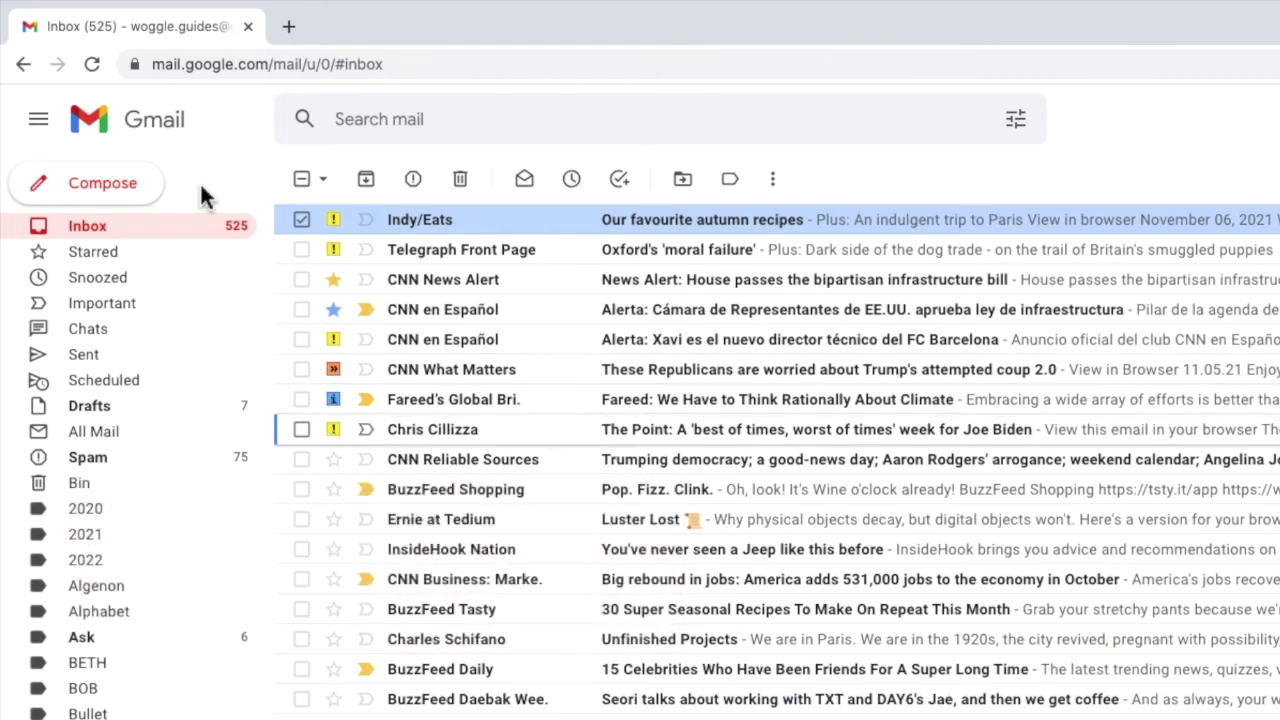
key("Down")
key("s")
key("Down")
key("s")
key("Down")
key("s")
key("s")
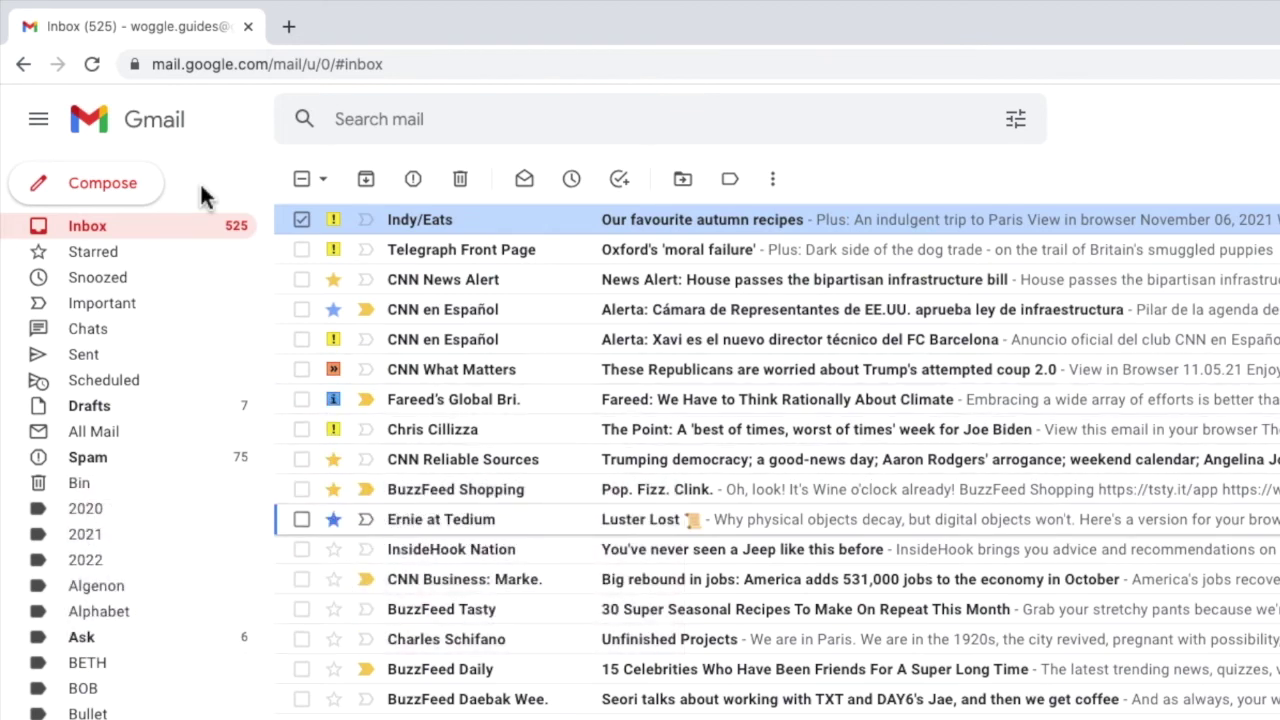
key("Down")
key("s")
key("Down")
key("s")
key("s")
key("s")
key("s")
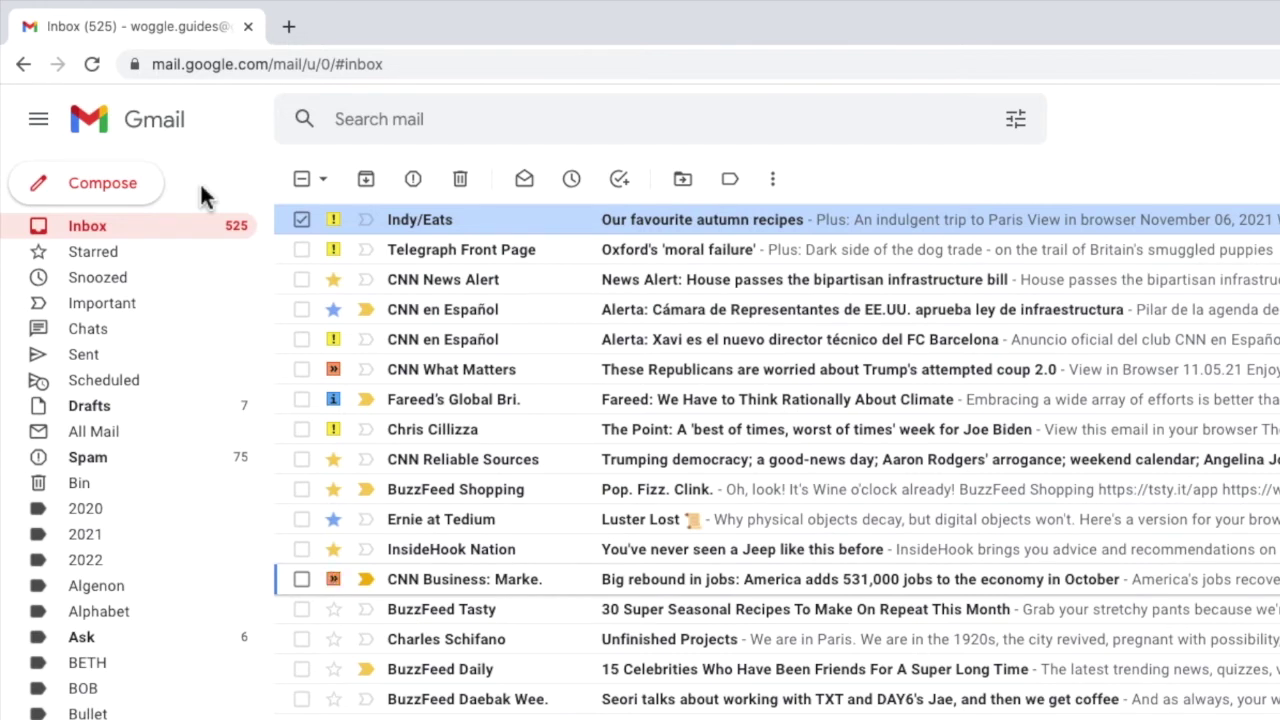
Narrow the Starred view with the search is:starred has:yellow-star
left_click(157, 266)
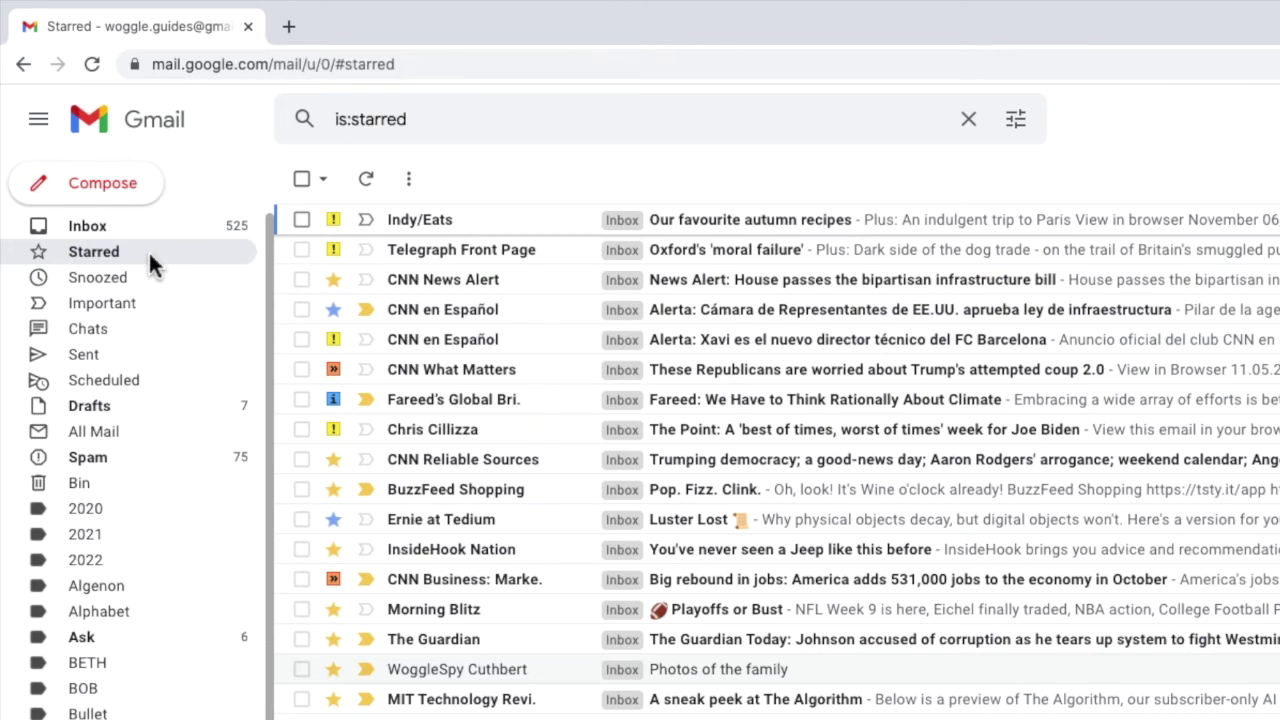
left_click(427, 121)
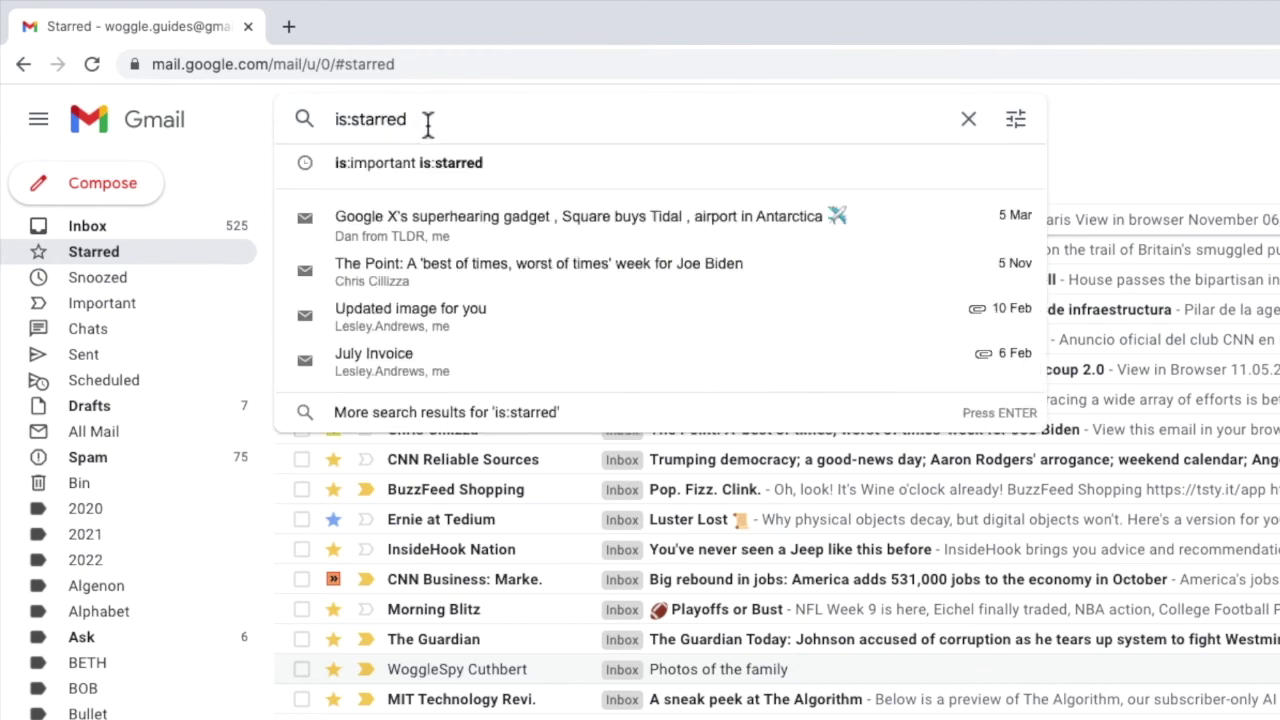
type("has")
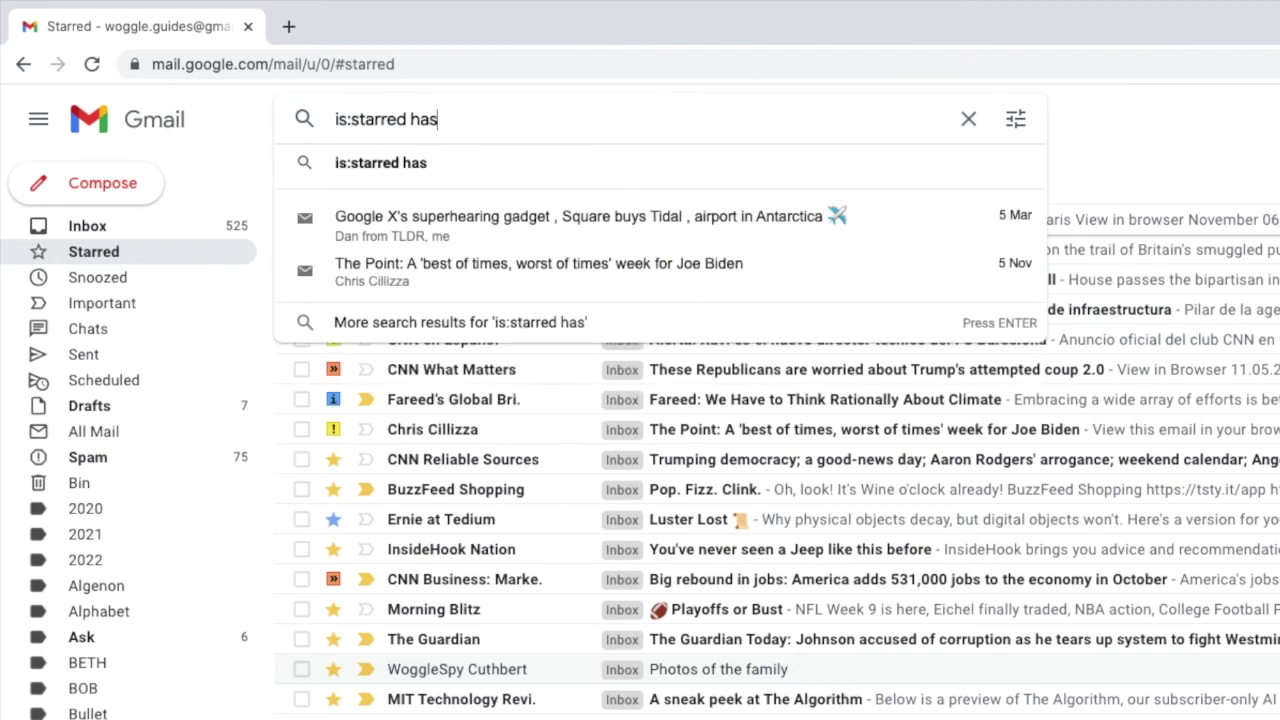
type(":yellow-star")
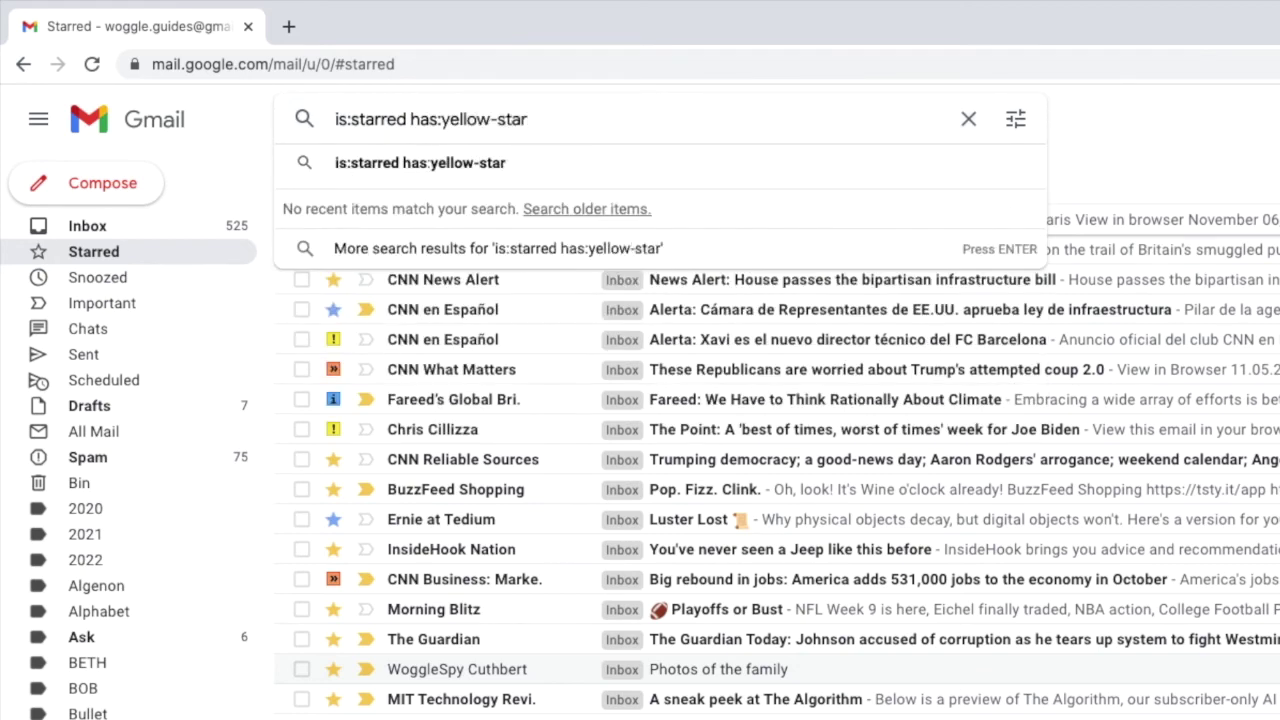
key("Return")
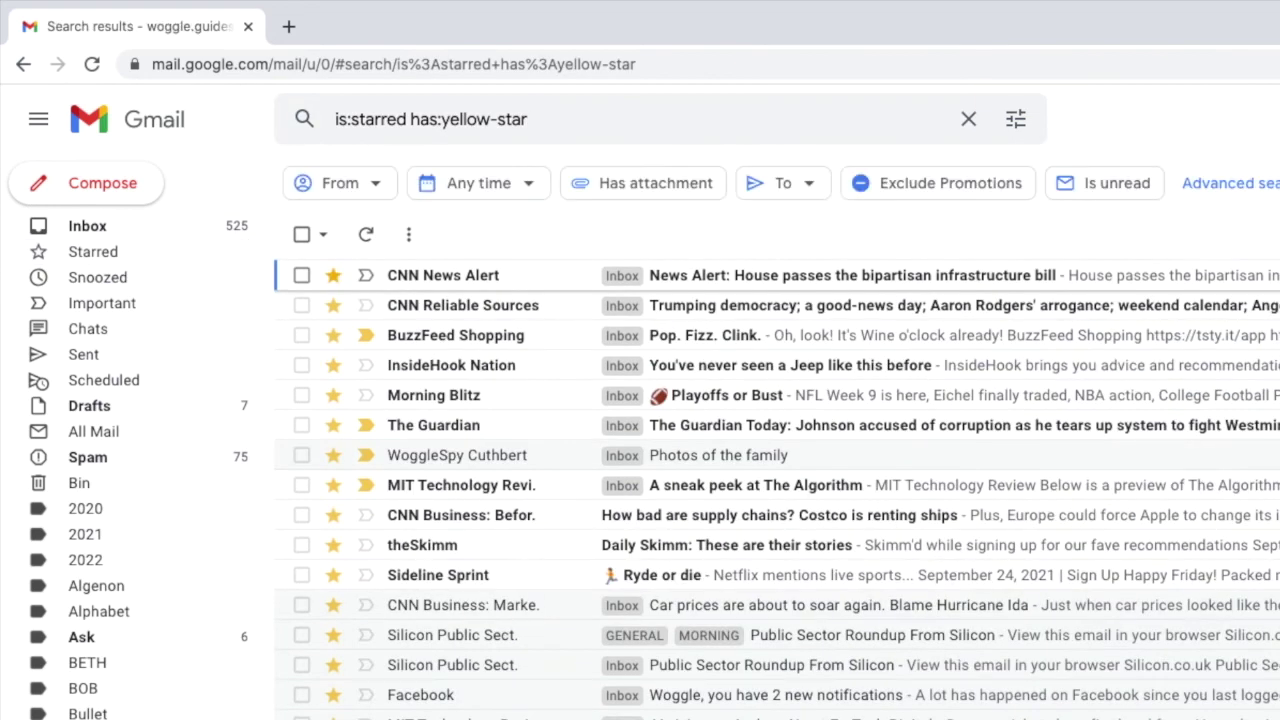